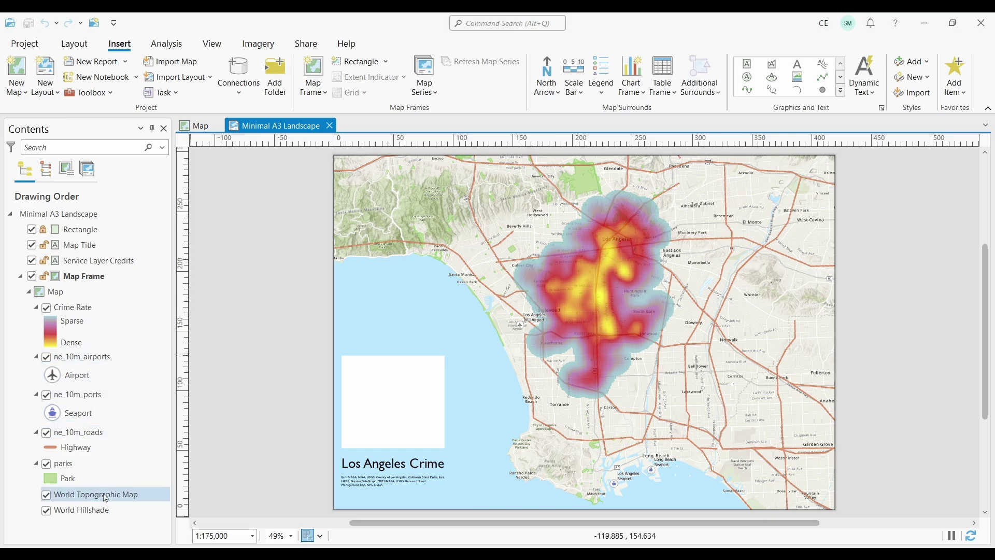
- Insert a legend for the Crime Rate through parks layers inside the lower-left white box
{"action": "left_click_drag", "start_coordinate": [86, 326], "coordinate": [313, 273]}
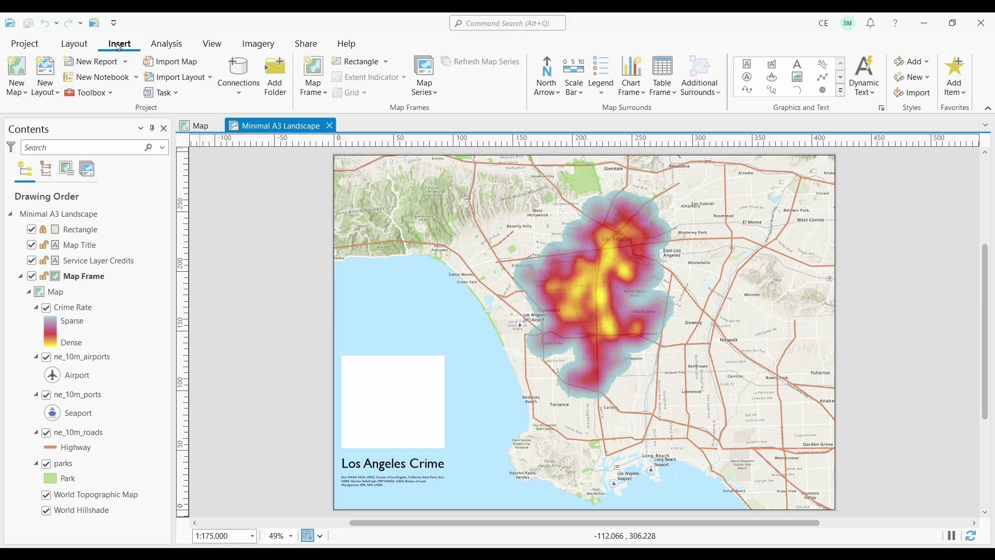
{"action": "left_click", "coordinate": [598, 76]}
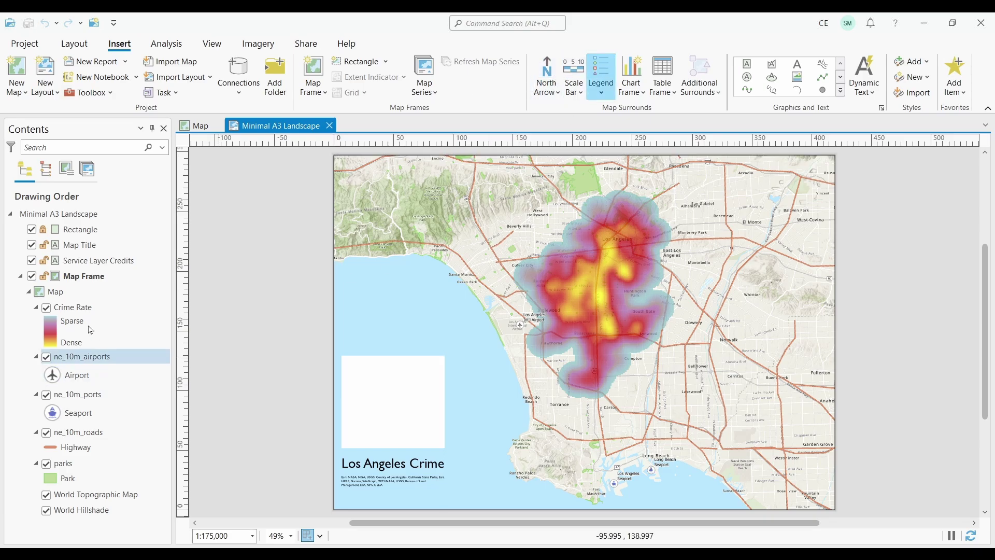
{"action": "left_click", "coordinate": [70, 307]}
{"action": "left_click", "coordinate": [65, 467], "text": "shift"}
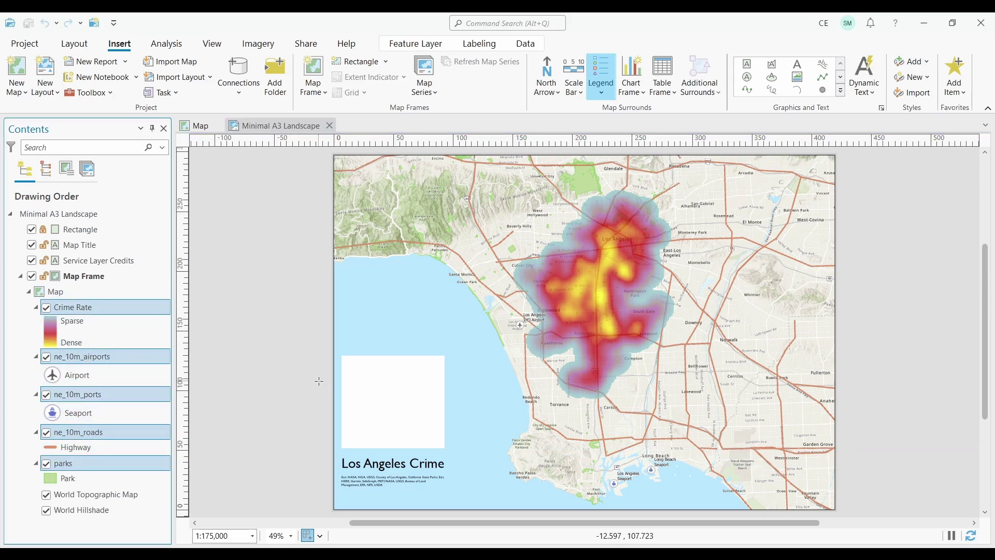
{"action": "left_click", "coordinate": [353, 363]}
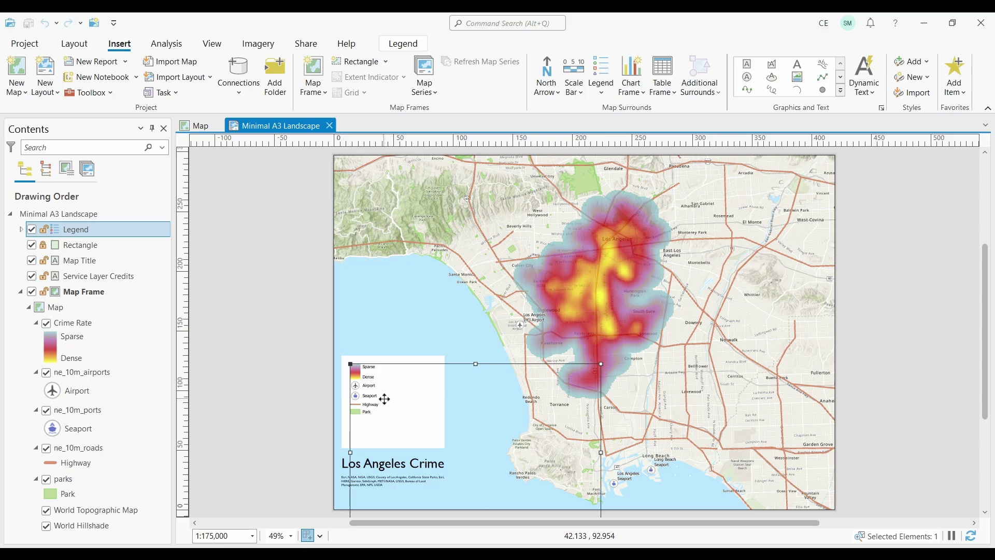
{"action": "left_click", "coordinate": [21, 229]}
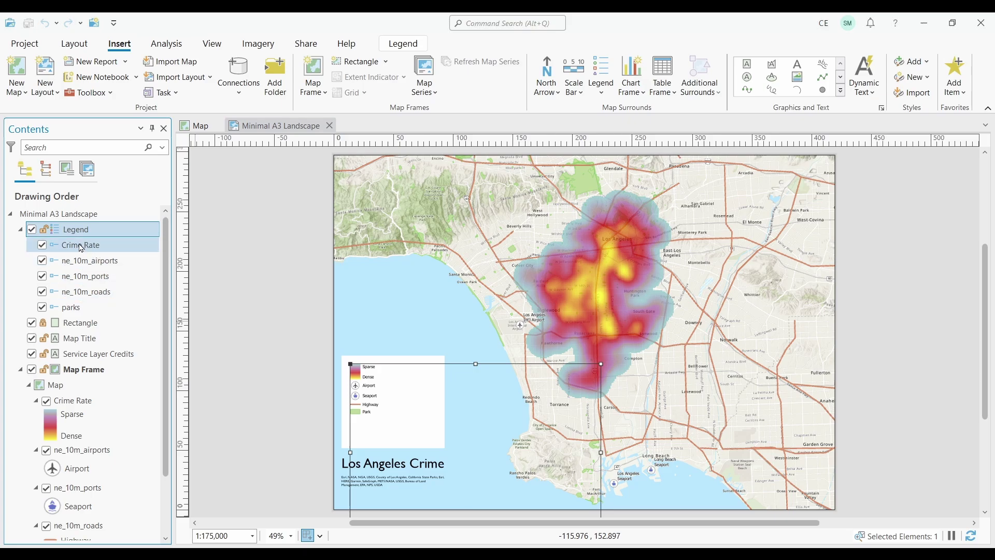
- Toggle the Crime Rate legend item off and back on, then check its options
{"action": "left_click", "coordinate": [41, 248]}
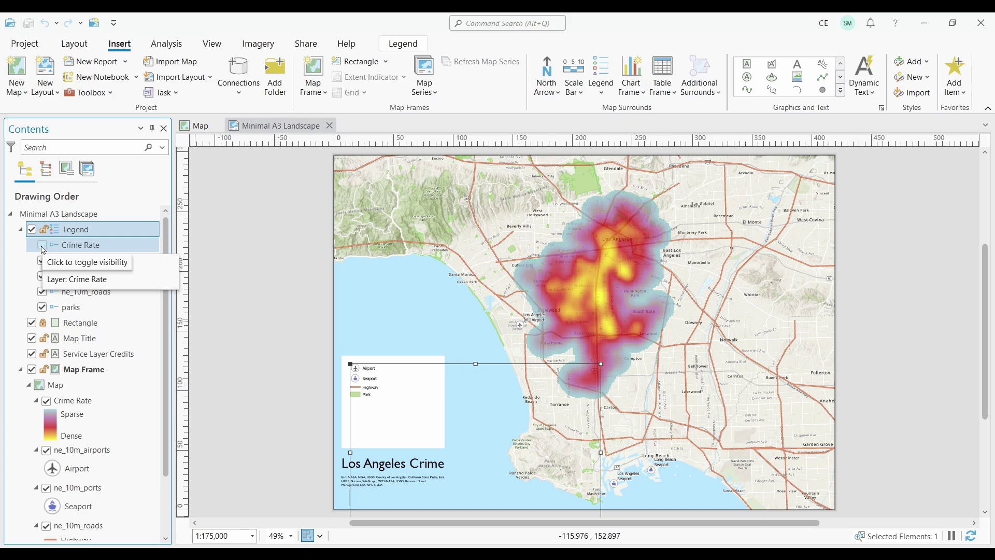
{"action": "left_click", "coordinate": [42, 248]}
{"action": "left_click", "coordinate": [74, 252]}
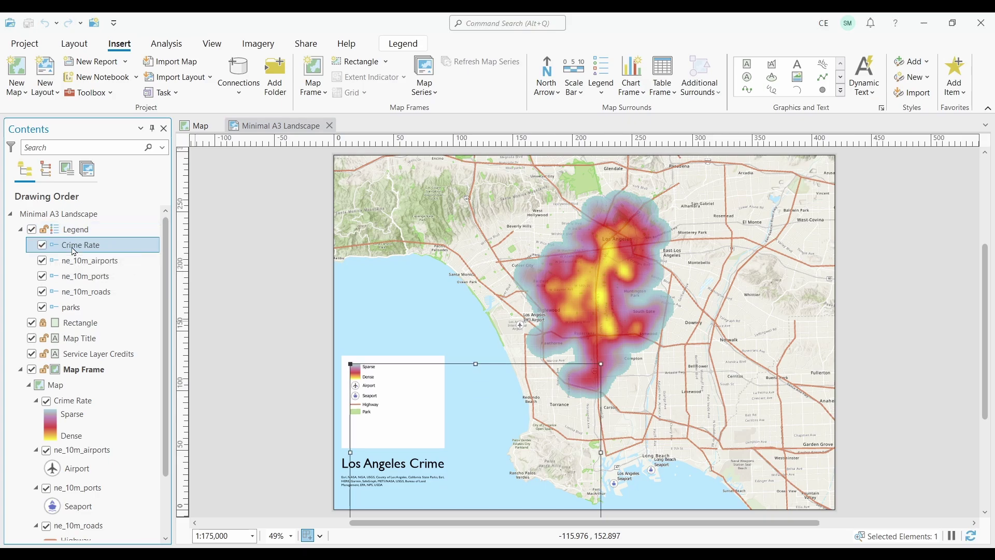
{"action": "right_click", "coordinate": [74, 251]}
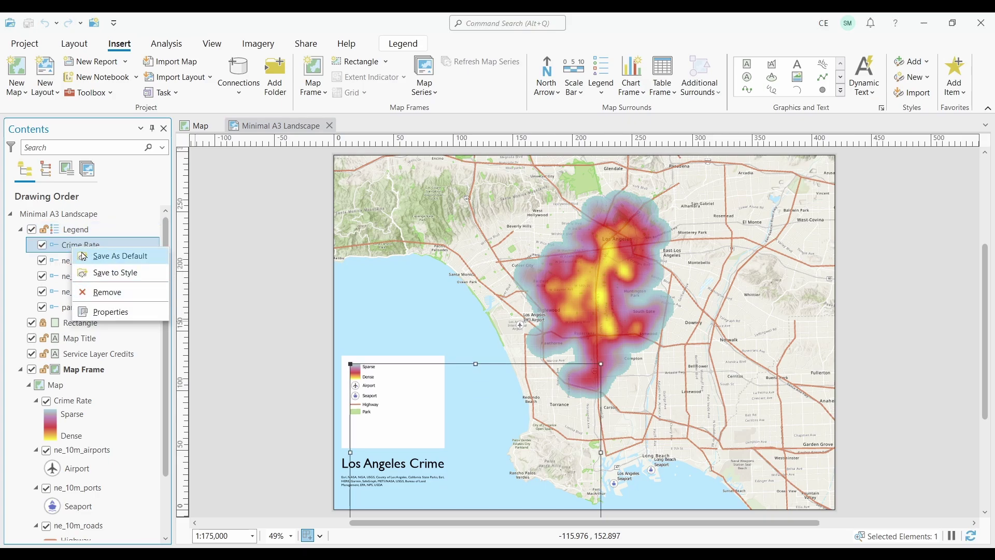
{"action": "left_click", "coordinate": [116, 230]}
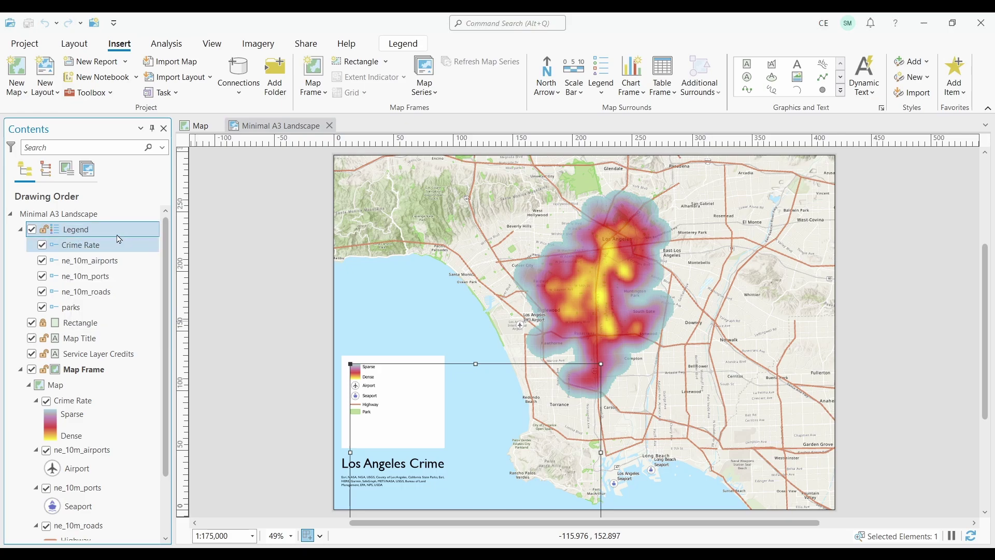
{"action": "left_click_drag", "start_coordinate": [75, 459], "coordinate": [206, 351]}
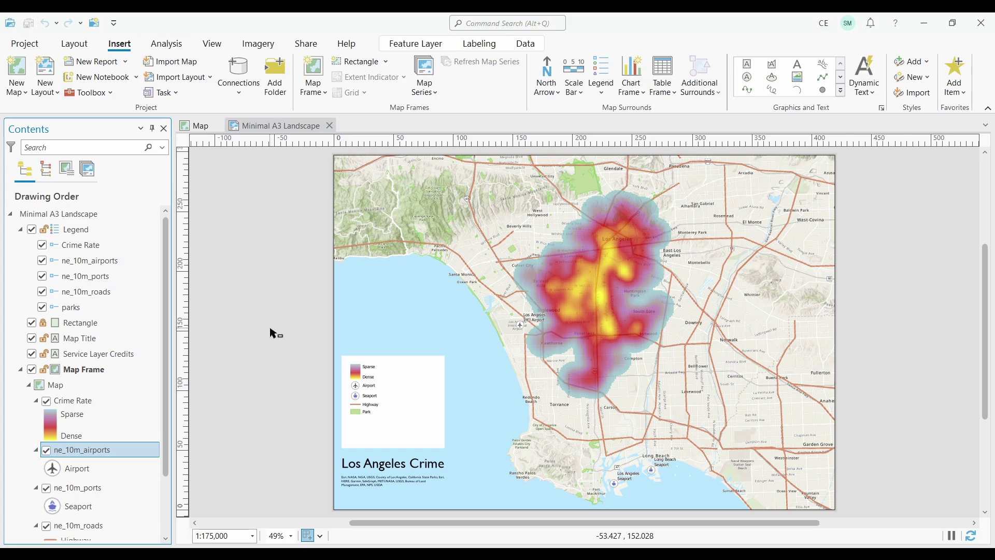
- Open the legend's properties and turn on its Title display
{"action": "left_click", "coordinate": [366, 379]}
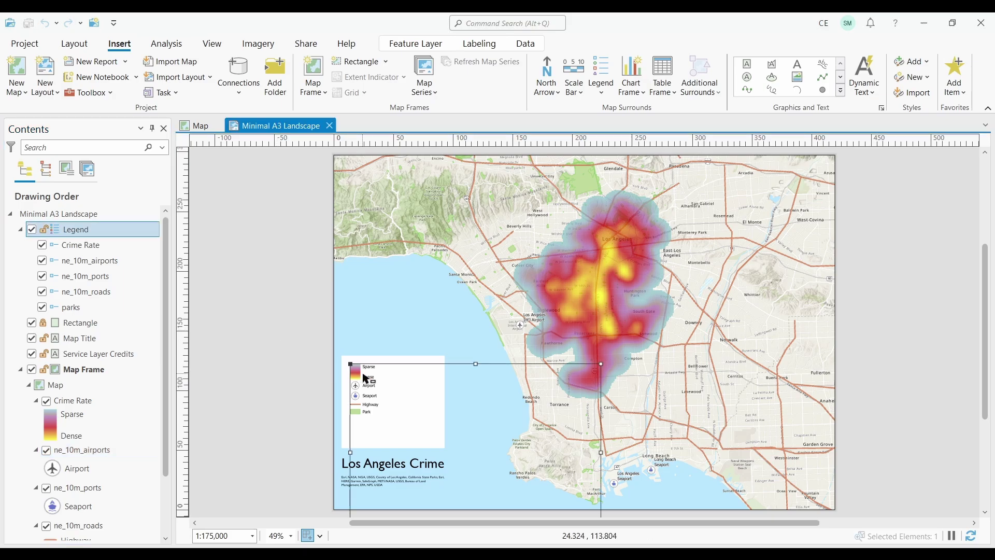
{"action": "right_click", "coordinate": [365, 379]}
{"action": "left_click", "coordinate": [381, 395]}
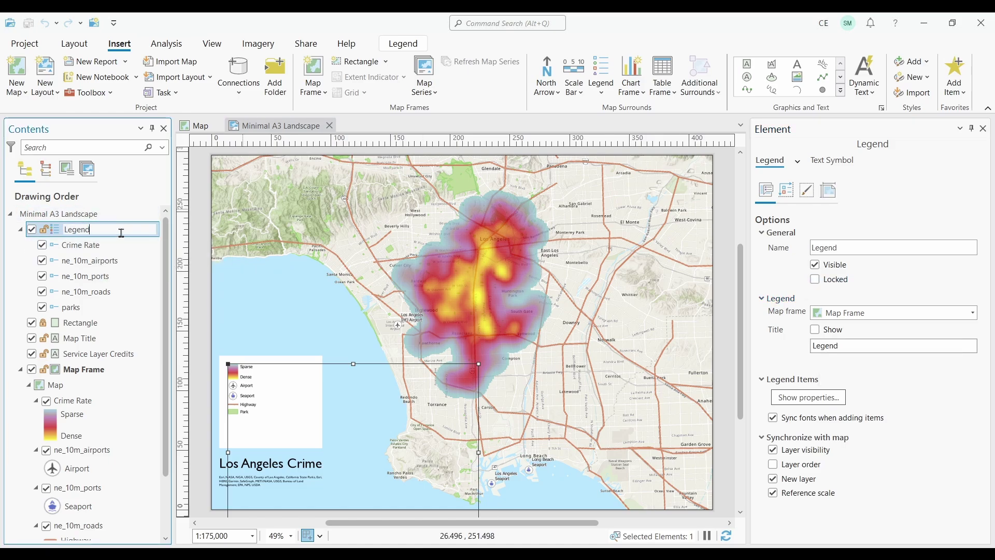
{"action": "left_click", "coordinate": [115, 217]}
{"action": "left_click", "coordinate": [104, 229]}
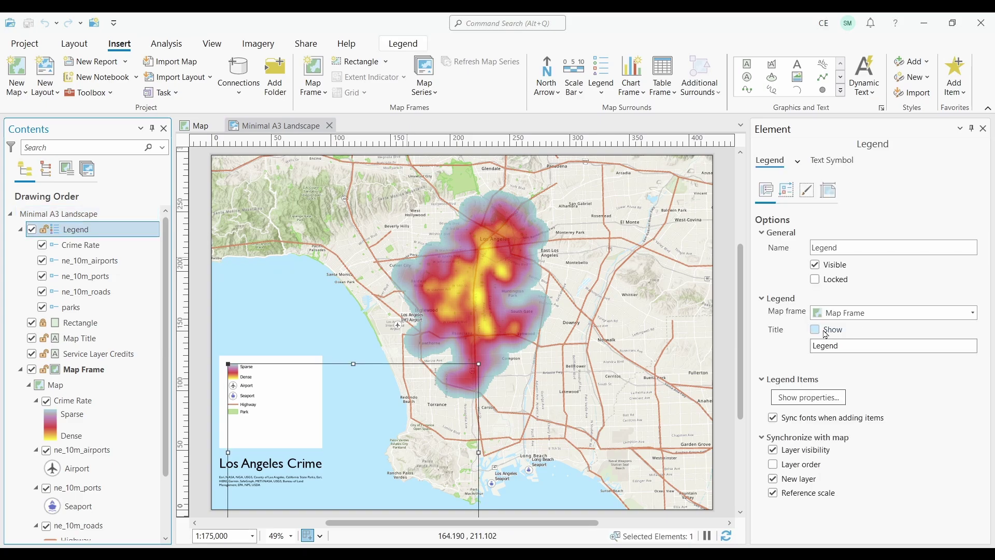
{"action": "left_click", "coordinate": [817, 332]}
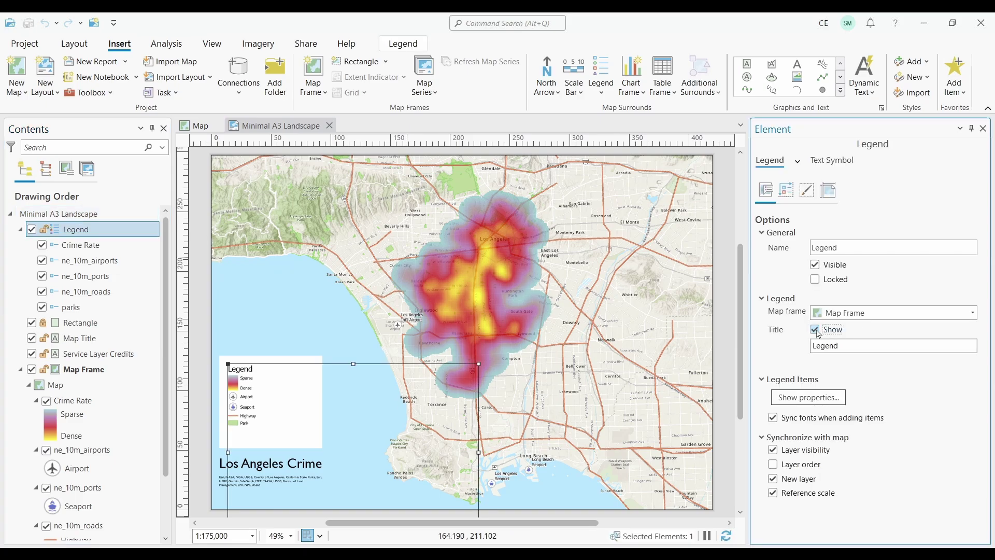
- Select the Crime Rate through parks legend items, then return to the whole legend
{"action": "left_click", "coordinate": [85, 248]}
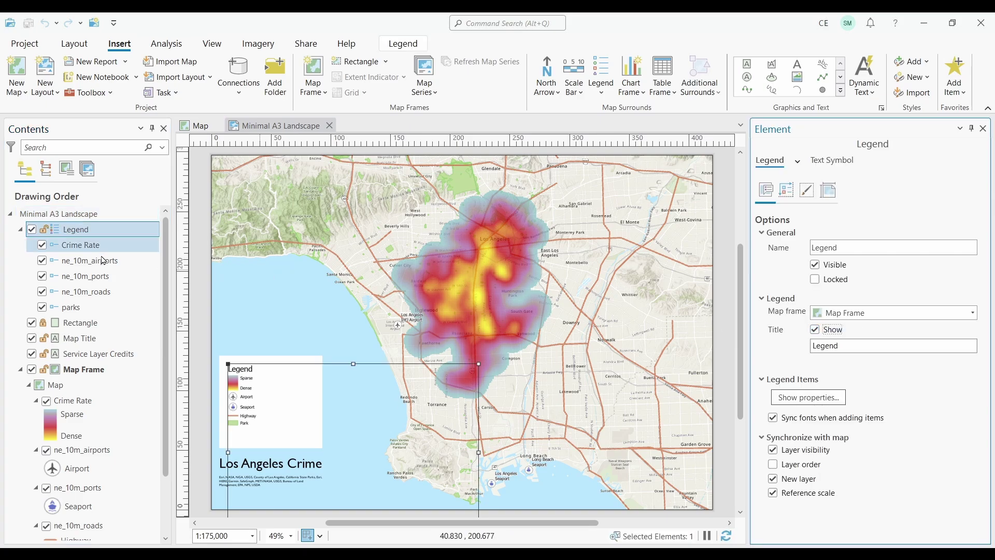
{"action": "left_click", "coordinate": [100, 264]}
{"action": "left_click", "coordinate": [104, 247]}
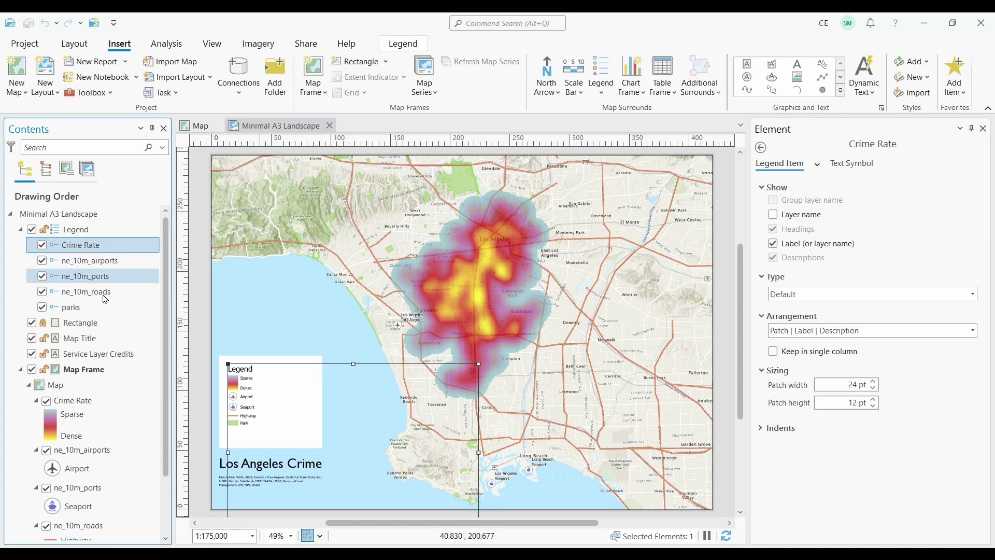
{"action": "left_click", "coordinate": [103, 305], "text": "shift"}
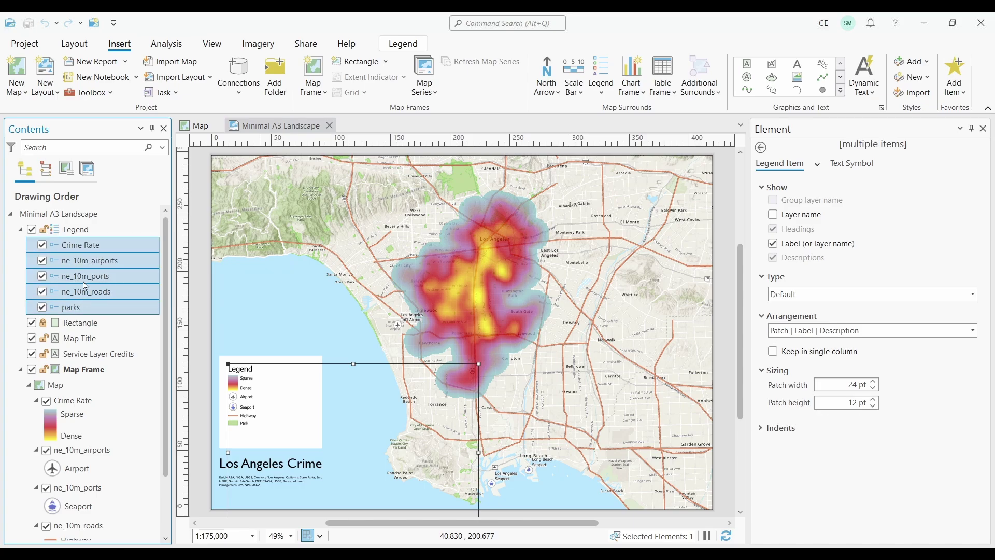
{"action": "left_click", "coordinate": [114, 233]}
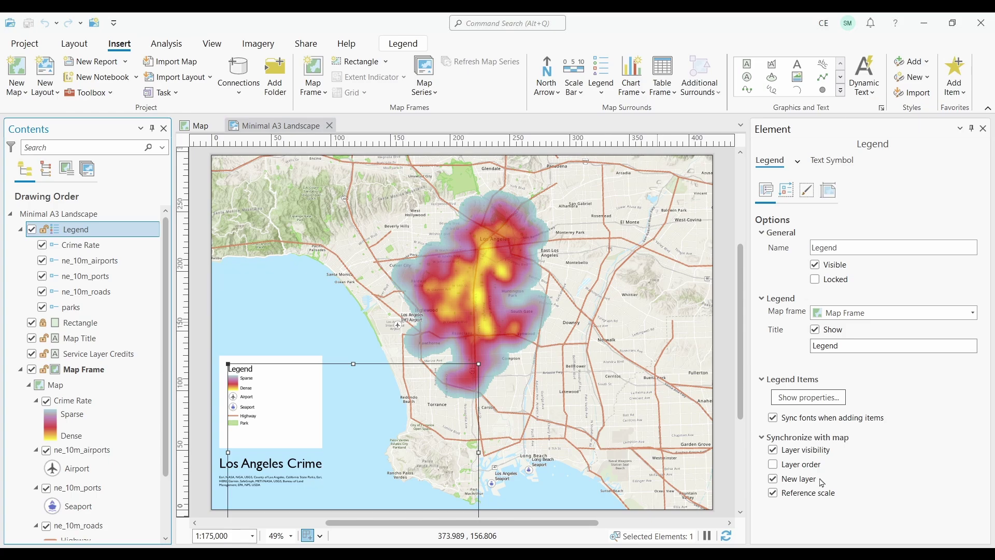
- Set the legend title font to Arial and apply, then show Legend Arrangement Options
{"action": "left_click", "coordinate": [797, 163]}
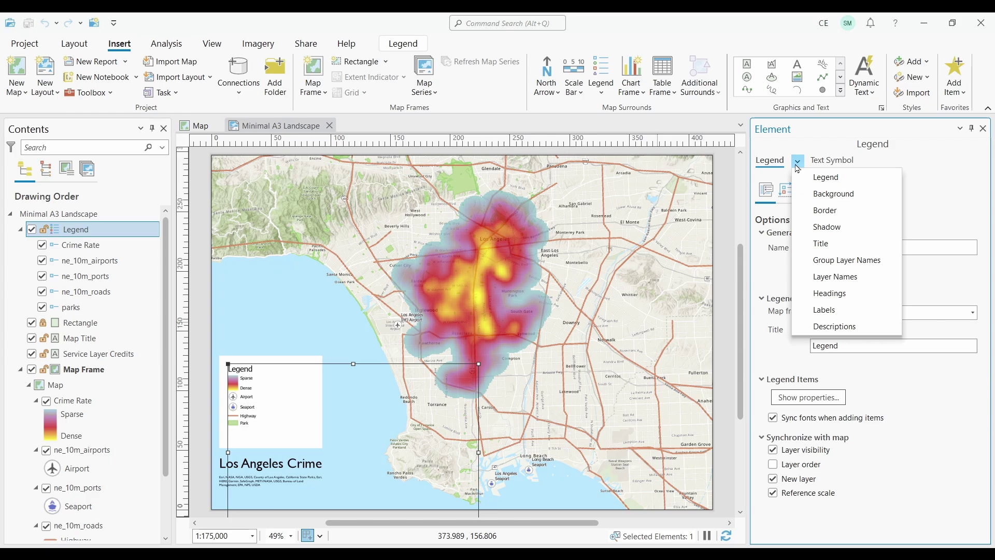
{"action": "left_click", "coordinate": [825, 243]}
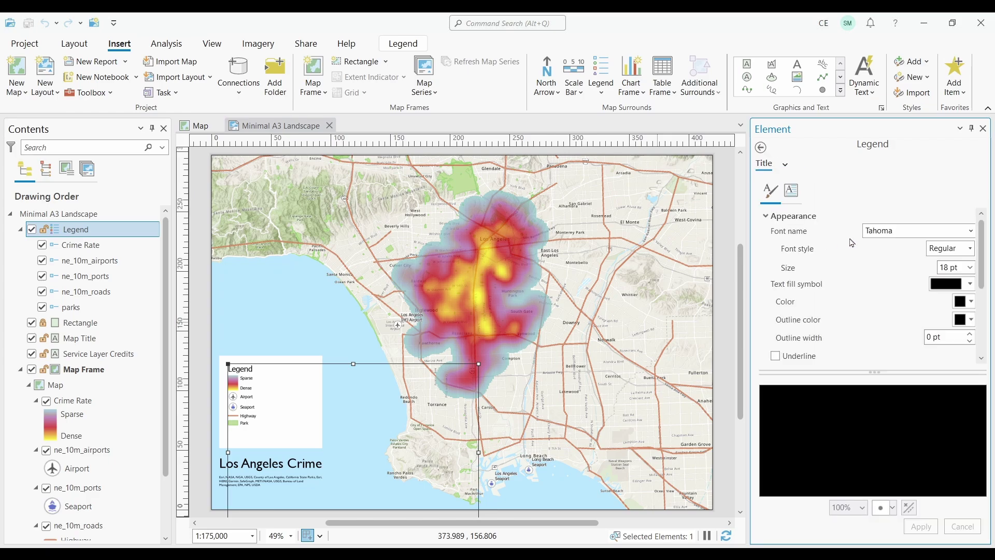
{"action": "left_click", "coordinate": [971, 233]}
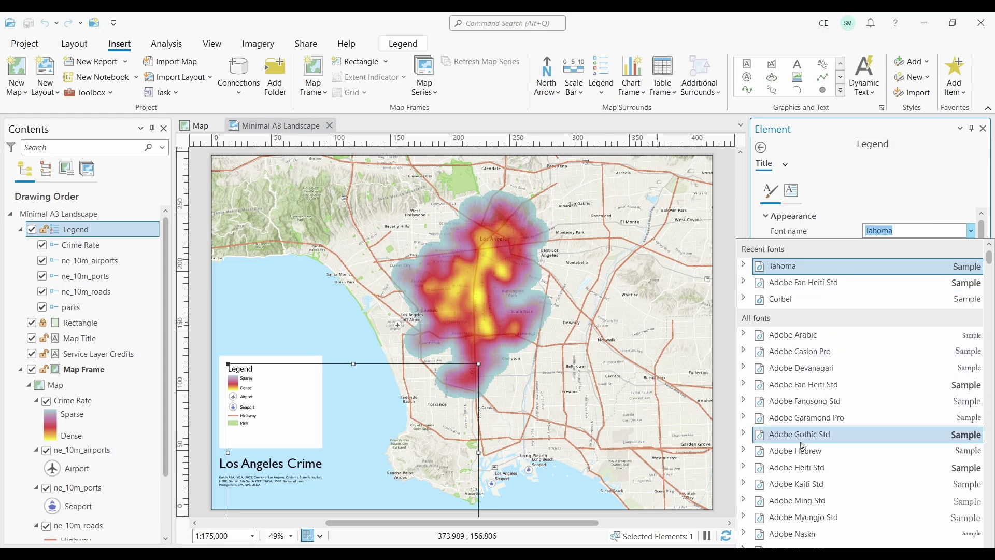
{"action": "scroll", "coordinate": [817, 450], "scroll_direction": "down", "scroll_amount": 5}
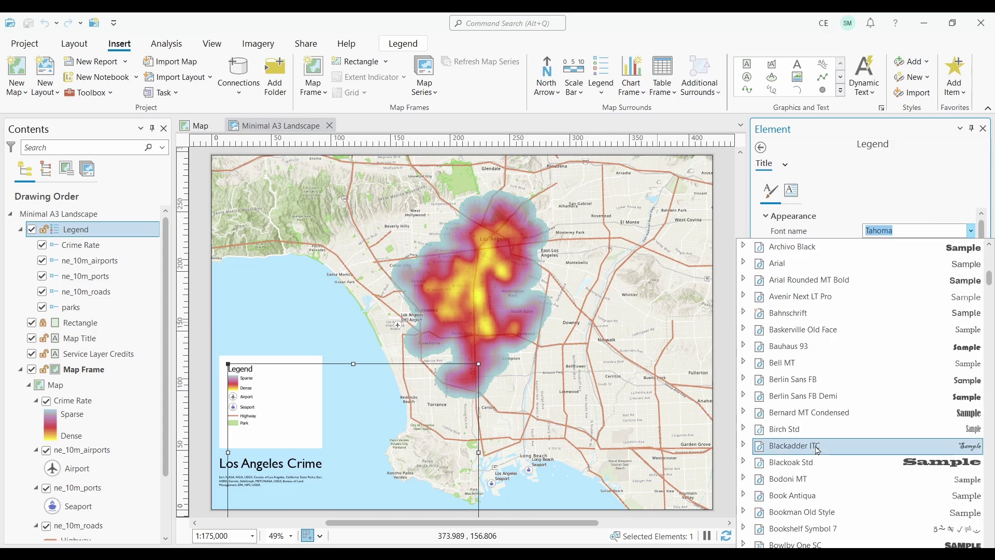
{"action": "left_click", "coordinate": [791, 264]}
{"action": "left_click", "coordinate": [920, 525]}
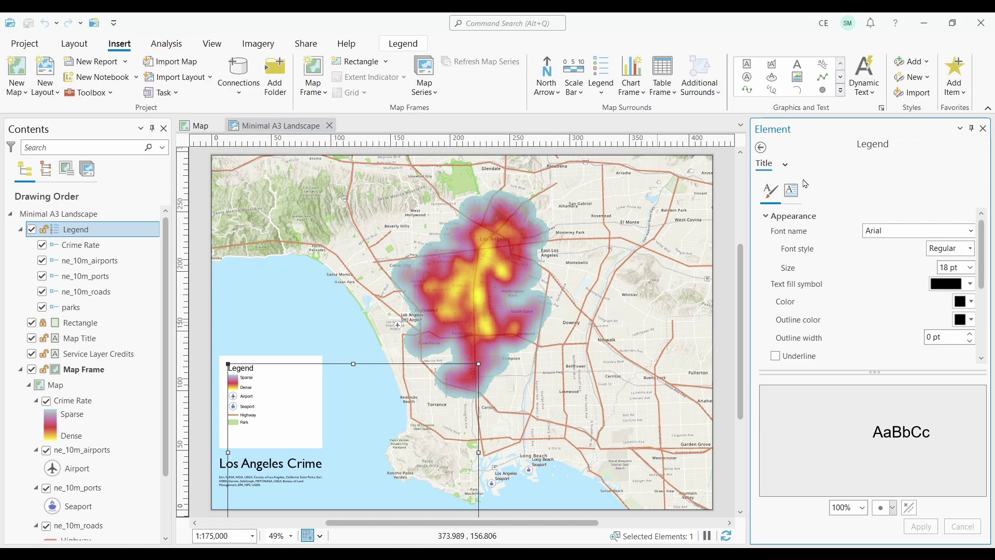
{"action": "left_click", "coordinate": [765, 152]}
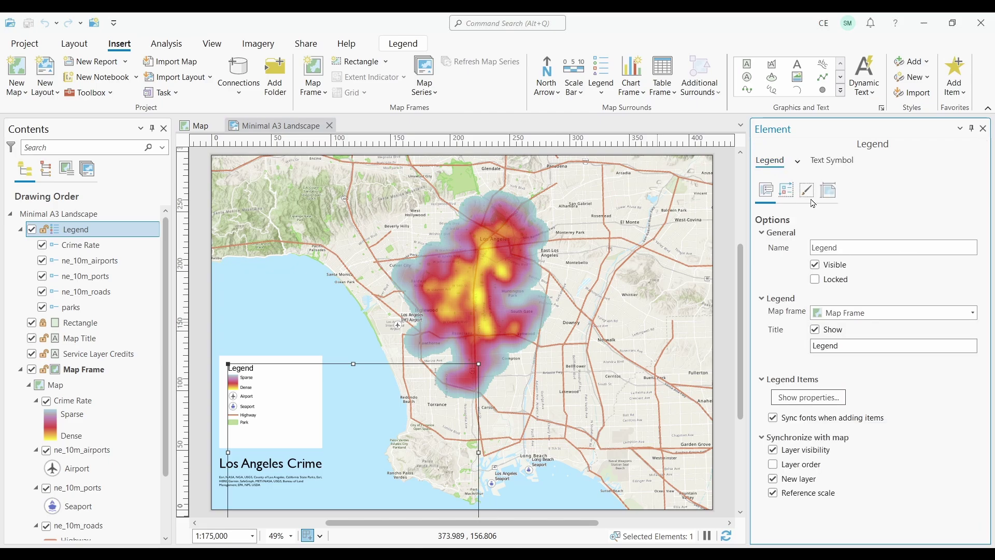
{"action": "left_click", "coordinate": [786, 191]}
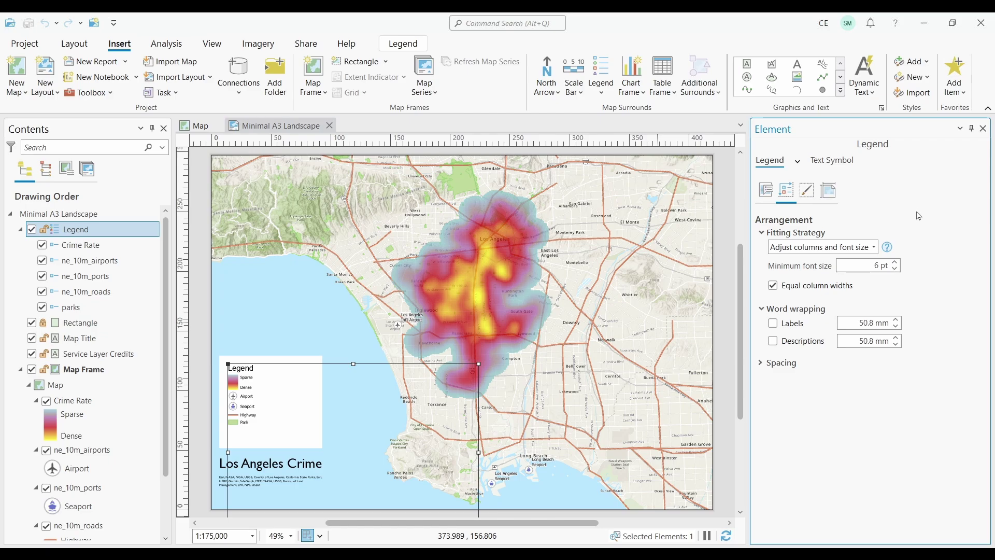
- Set the legend's Fitting Strategy to Adjust frame and select all five legend items
{"action": "left_click", "coordinate": [874, 247]}
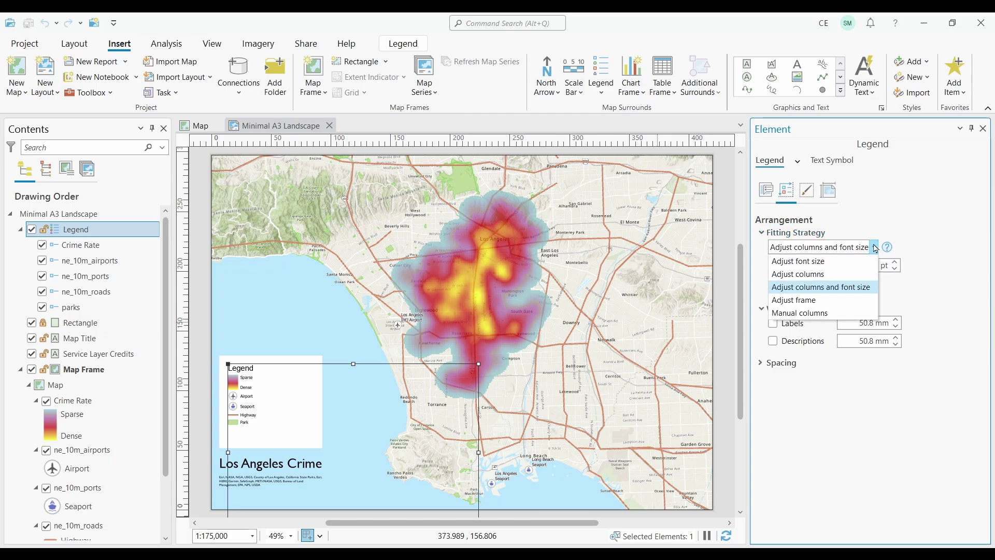
{"action": "left_click", "coordinate": [930, 246]}
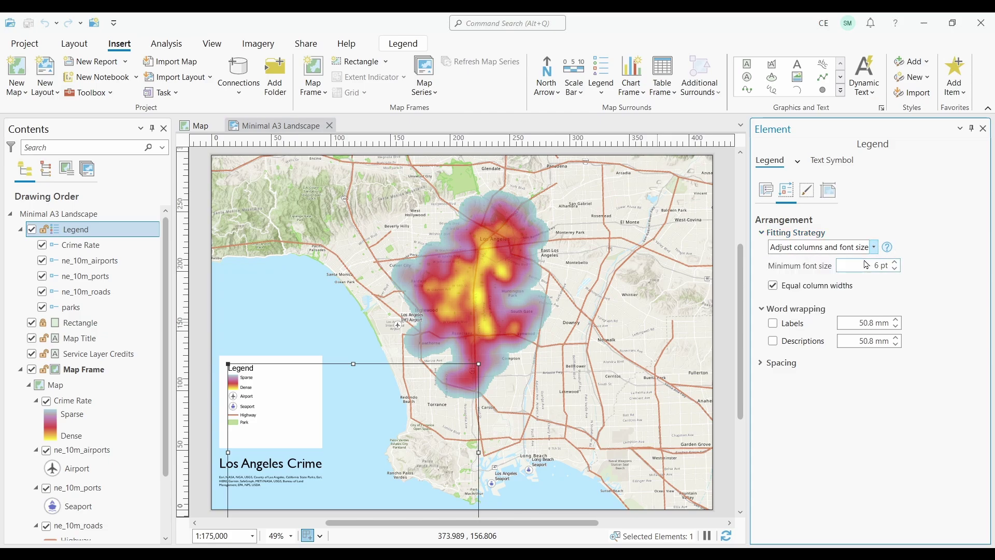
{"action": "left_click", "coordinate": [873, 247]}
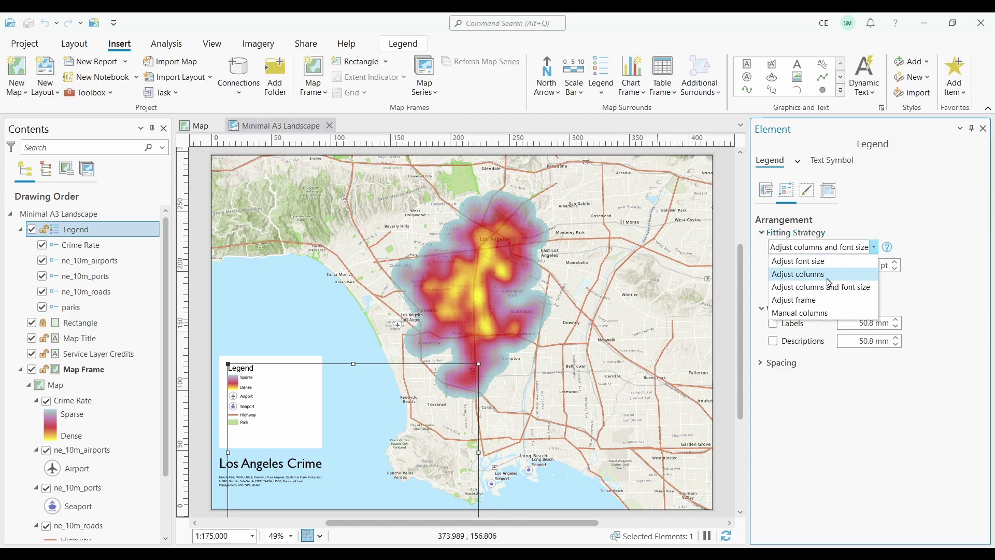
{"action": "left_click", "coordinate": [808, 302]}
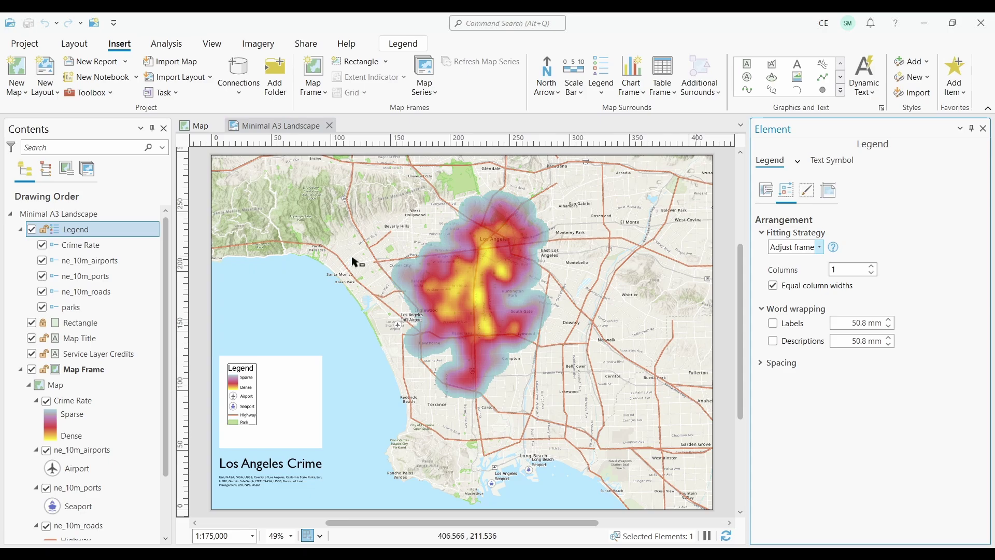
{"action": "left_click", "coordinate": [126, 247]}
{"action": "left_click", "coordinate": [99, 307], "text": "shift"}
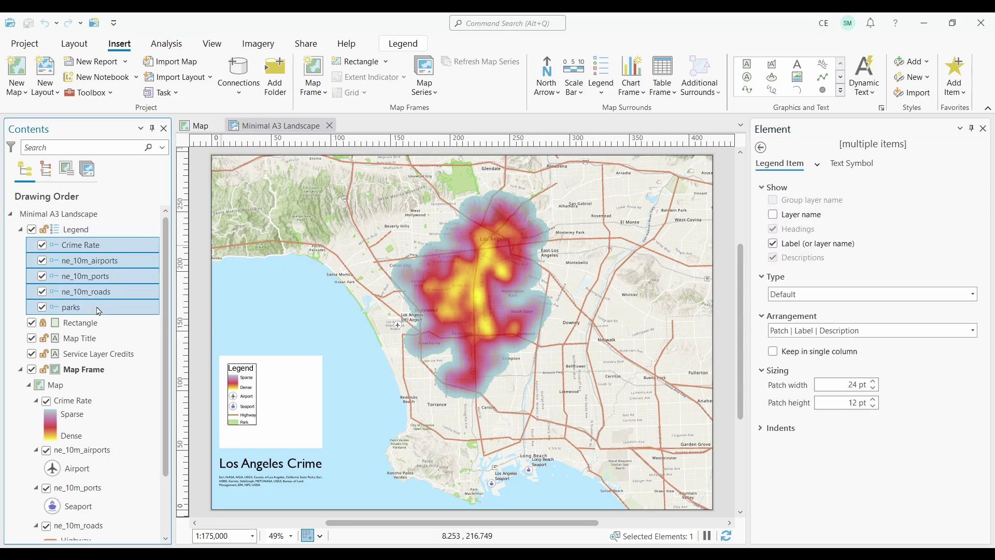
- Set the legend items' text size to 12 pt and apply it
{"action": "left_click", "coordinate": [860, 165]}
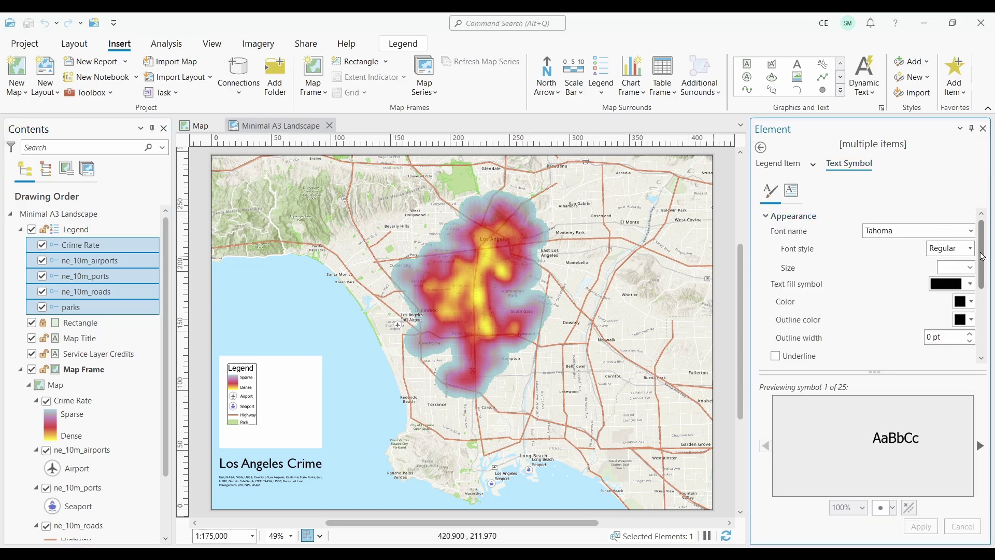
{"action": "left_click", "coordinate": [971, 269]}
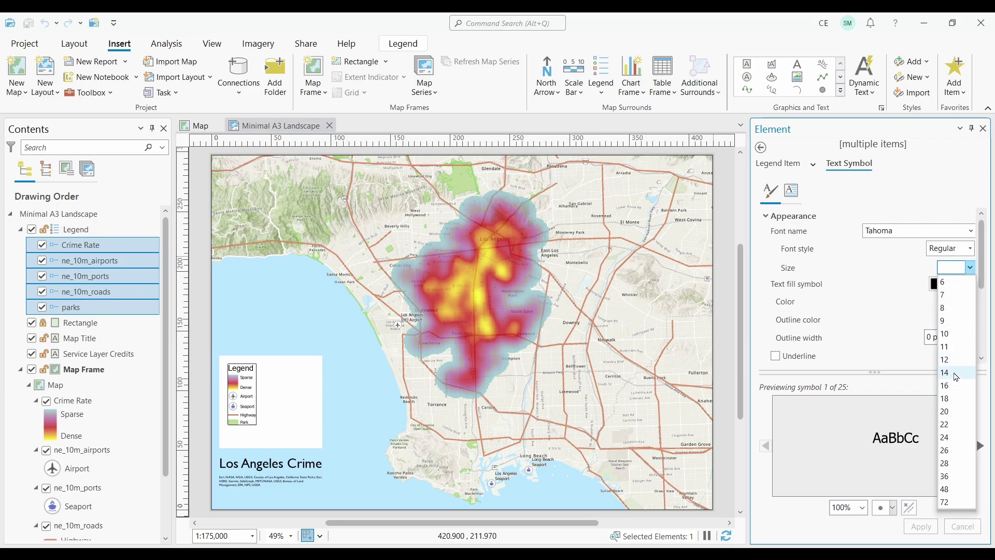
{"action": "left_click", "coordinate": [954, 368]}
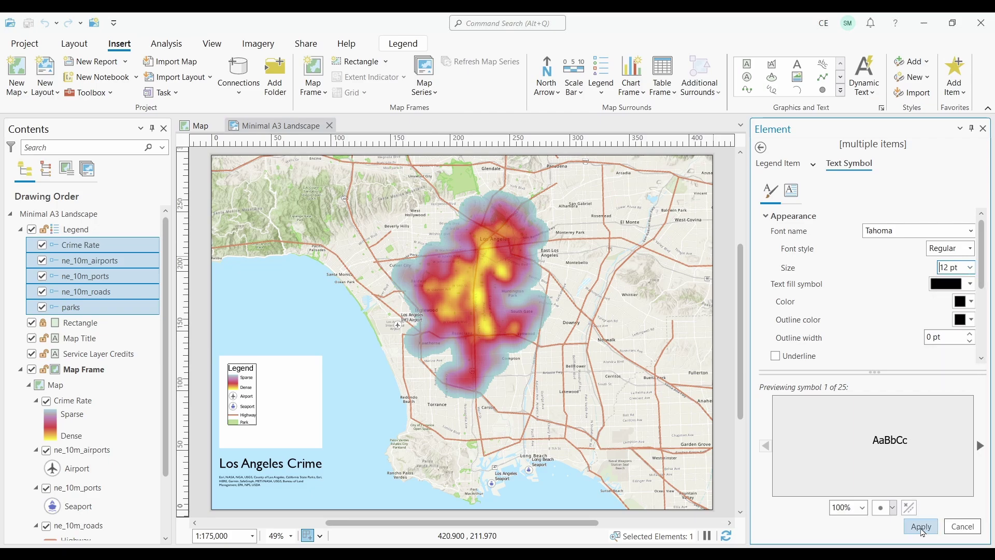
{"action": "left_click", "coordinate": [922, 529]}
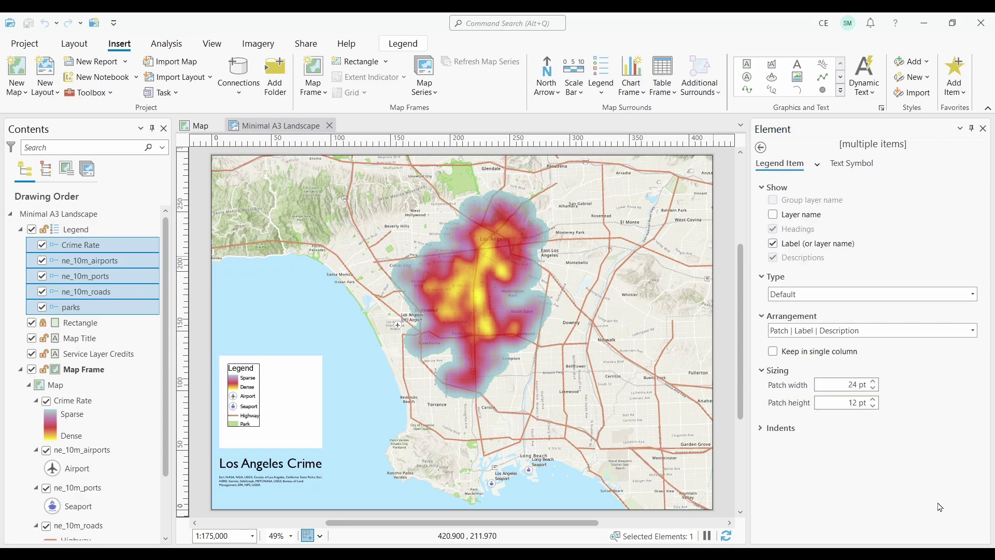
{"action": "left_click", "coordinate": [119, 231]}
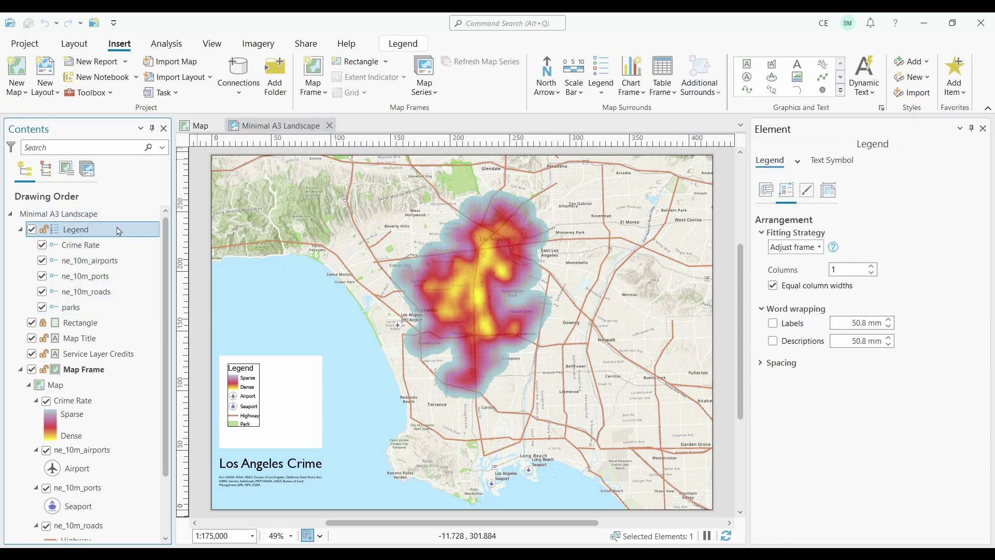
- Increase the legend's item spacing from 5 pt to 14 pt
{"action": "left_click", "coordinate": [776, 364]}
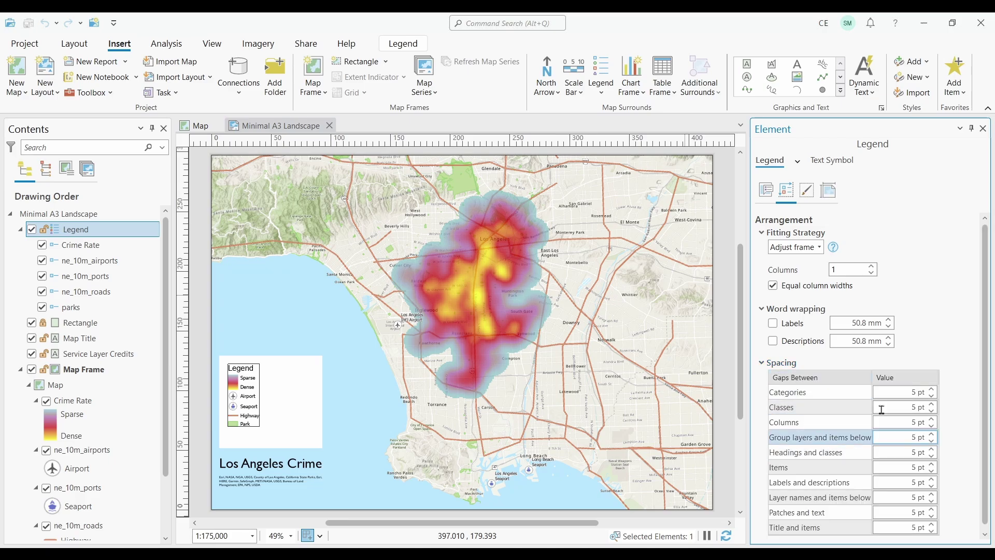
{"action": "left_click", "coordinate": [932, 466]}
{"action": "left_click", "coordinate": [933, 466]}
{"action": "left_click", "coordinate": [932, 466]}
{"action": "left_click", "coordinate": [933, 466]}
{"action": "left_click", "coordinate": [932, 466]}
{"action": "left_click", "coordinate": [933, 466]}
{"action": "left_click", "coordinate": [933, 465]}
{"action": "left_click", "coordinate": [933, 466]}
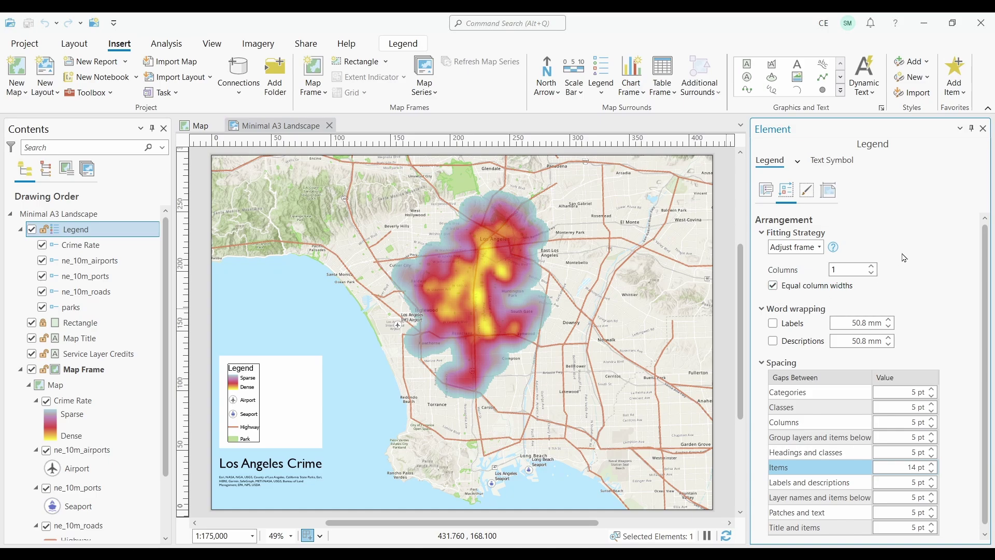
- Convert the legend to graphics
{"action": "right_click", "coordinate": [241, 398]}
{"action": "key", "text": "Escape"}
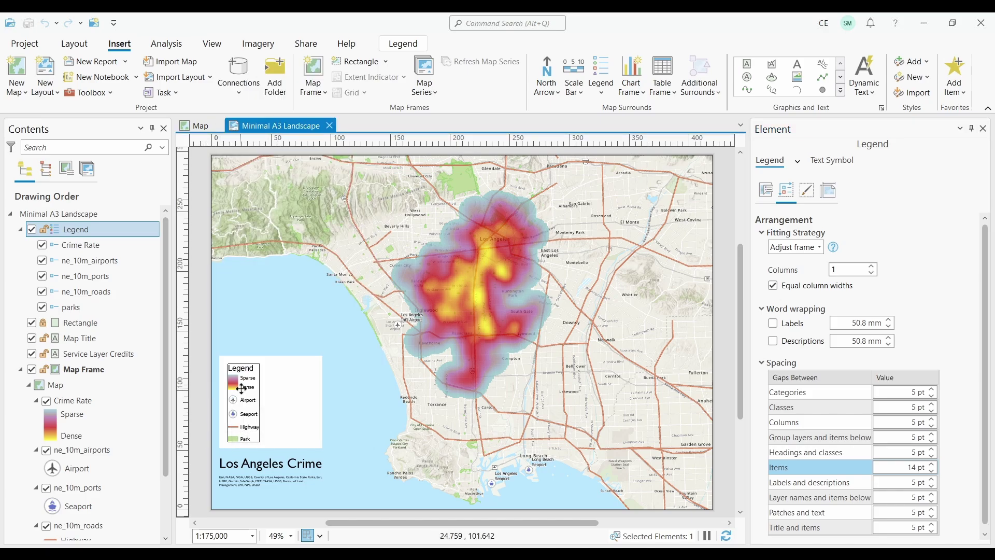
{"action": "right_click", "coordinate": [241, 389]}
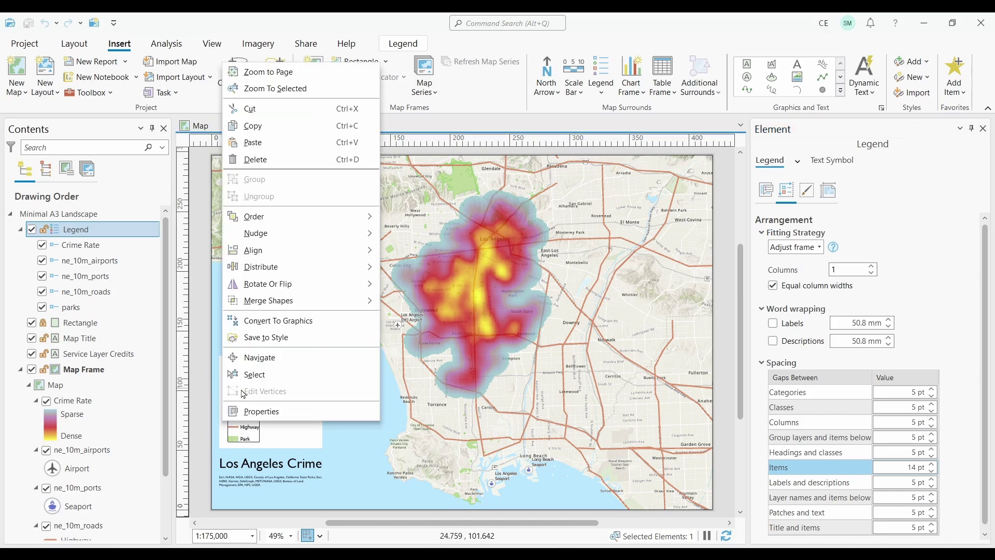
{"action": "left_click", "coordinate": [301, 320]}
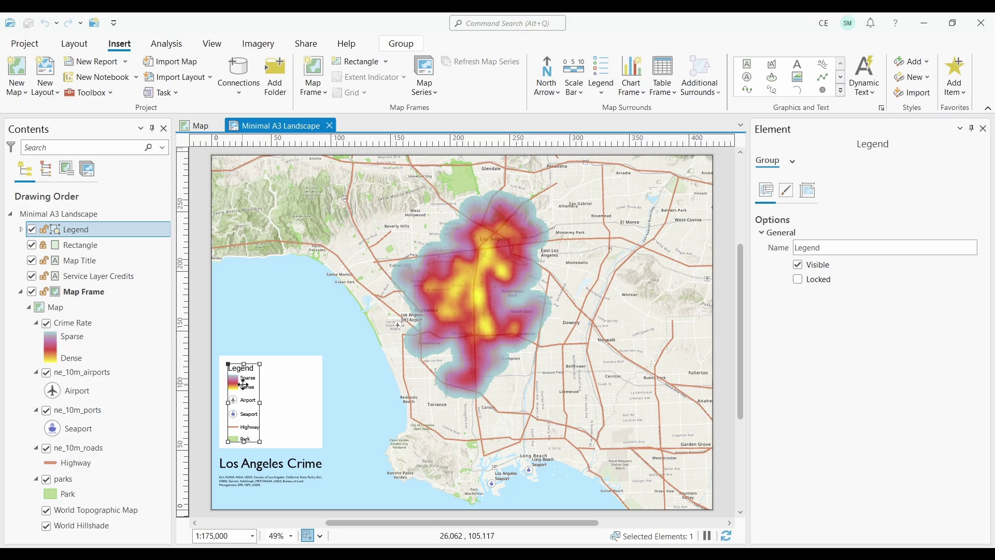
- Ungroup the legend graphics and select the Title heading text
{"action": "right_click", "coordinate": [244, 388]}
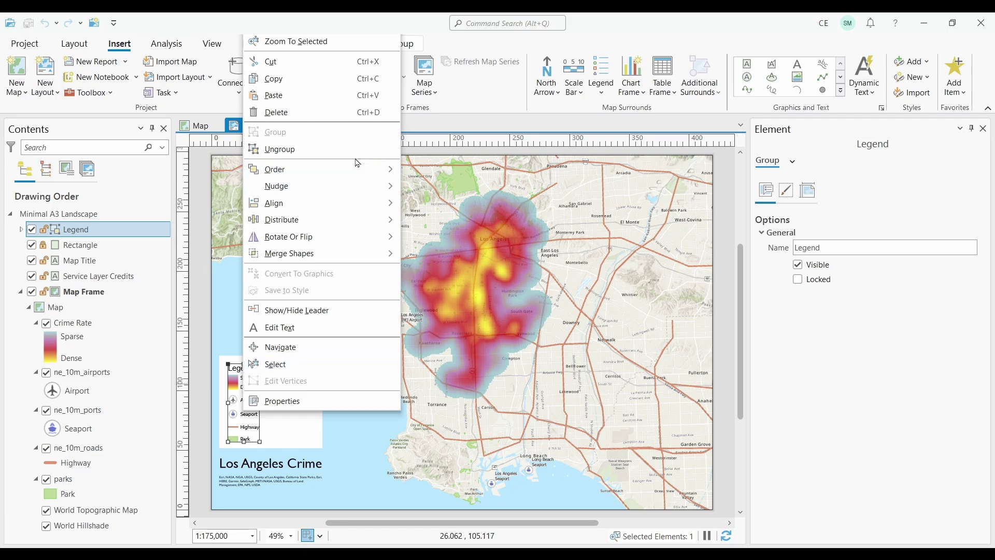
{"action": "left_click", "coordinate": [292, 151]}
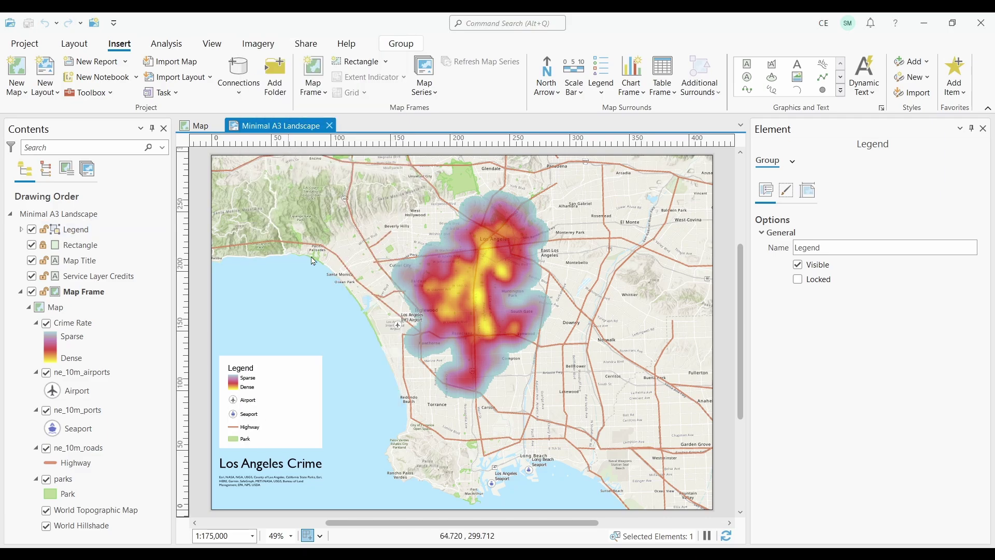
{"action": "left_click", "coordinate": [204, 353]}
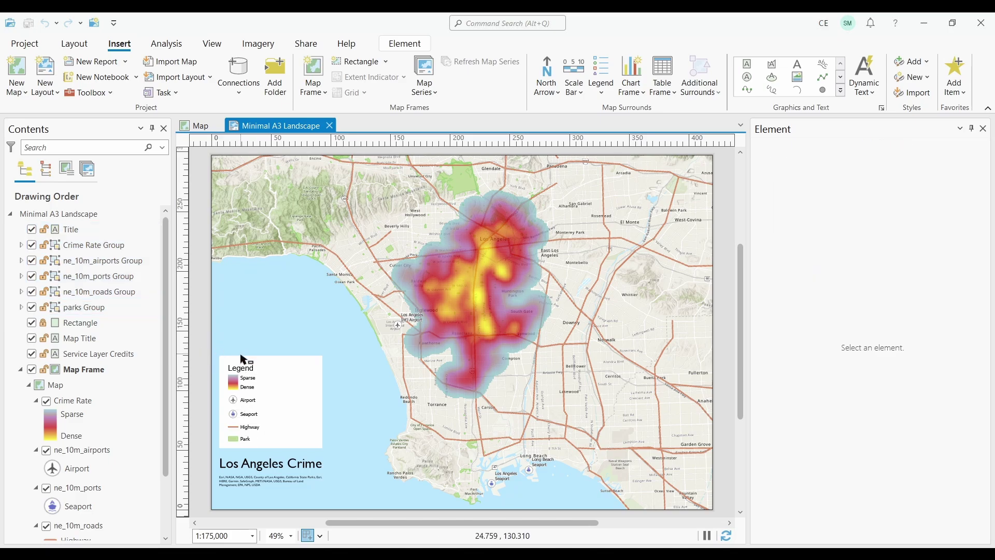
{"action": "left_click", "coordinate": [244, 368]}
{"action": "left_click", "coordinate": [821, 288]}
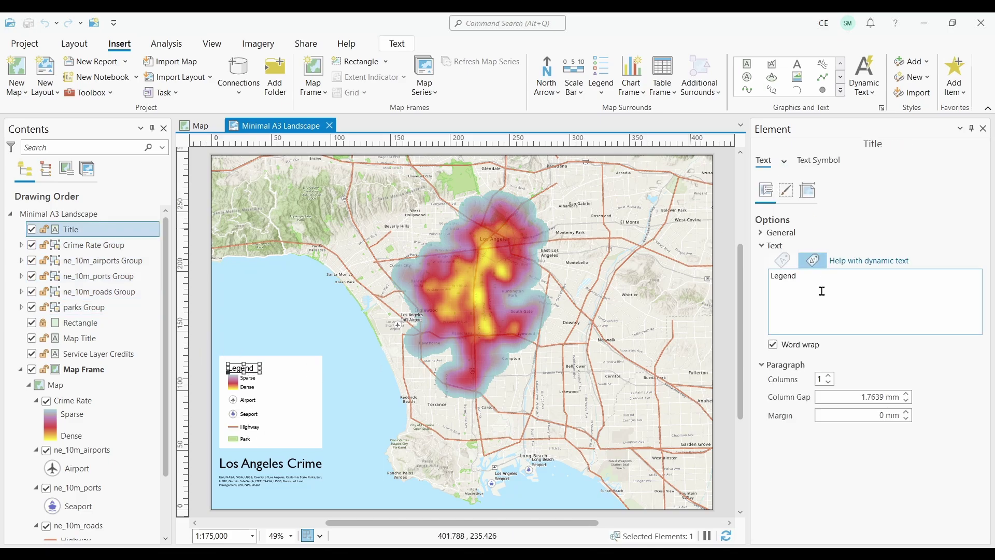
- Replace the heading text 'Legend' with 'Crime Rate' and deselect it
{"action": "key", "text": "ctrl+a"}
{"action": "type", "text": "Crime Rate"}
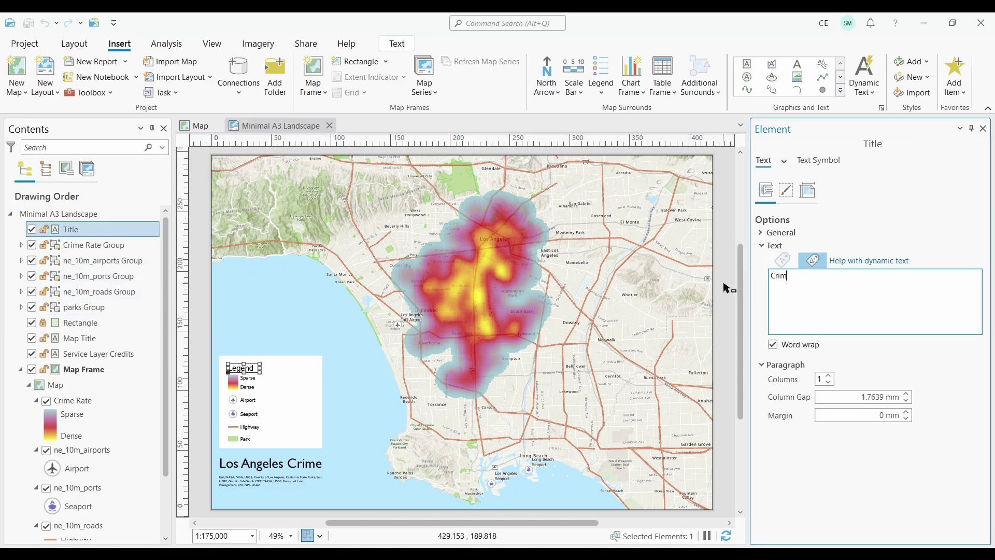
{"action": "left_click", "coordinate": [733, 284]}
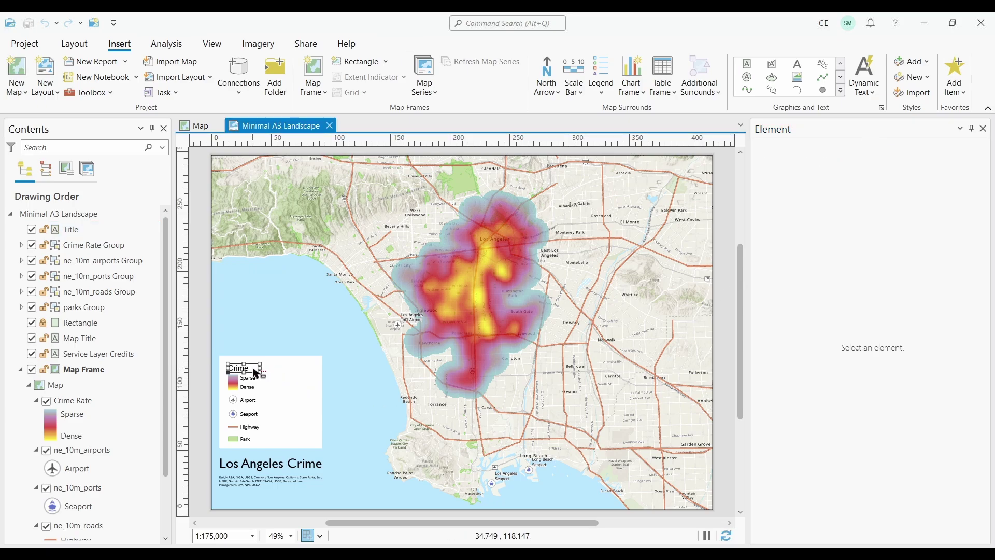
{"action": "left_click", "coordinate": [259, 368]}
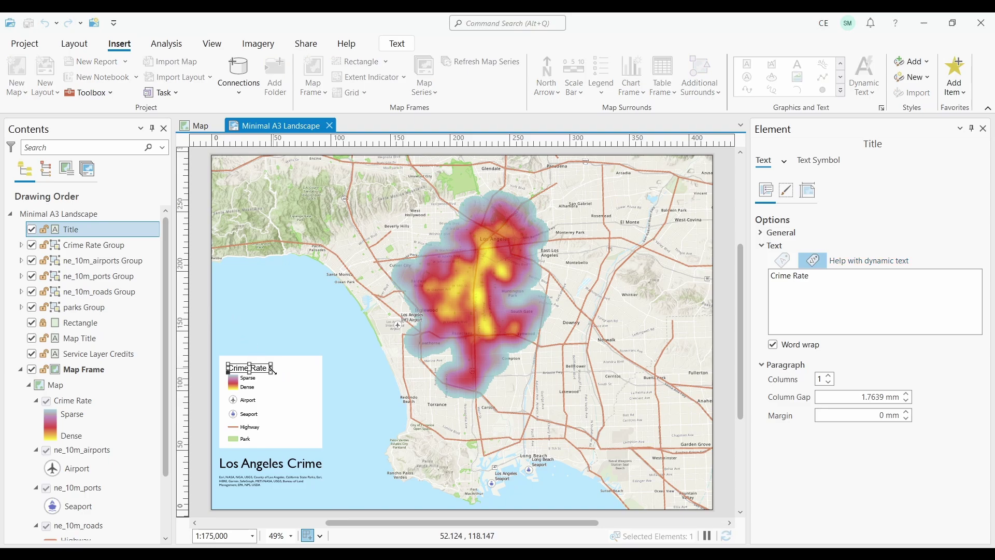
{"action": "left_click", "coordinate": [205, 303]}
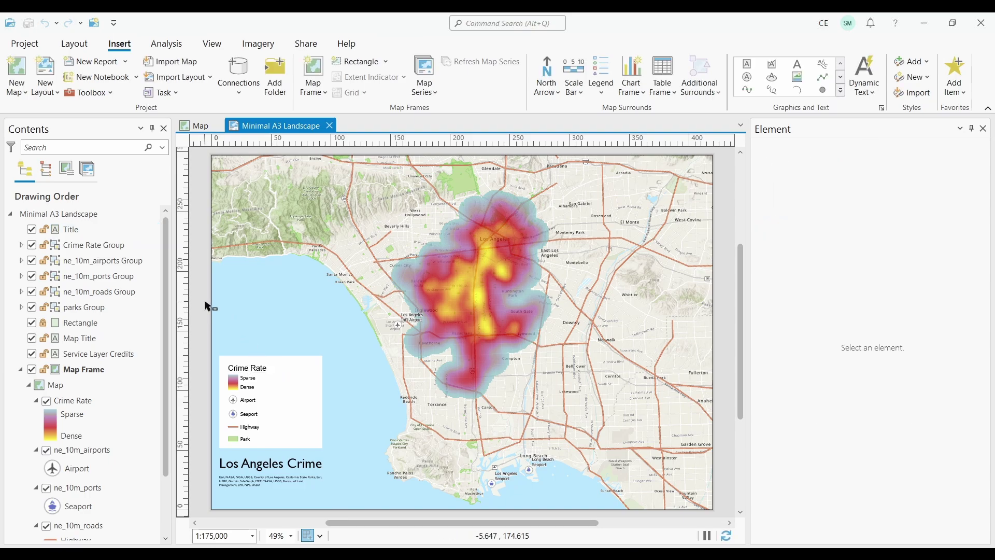